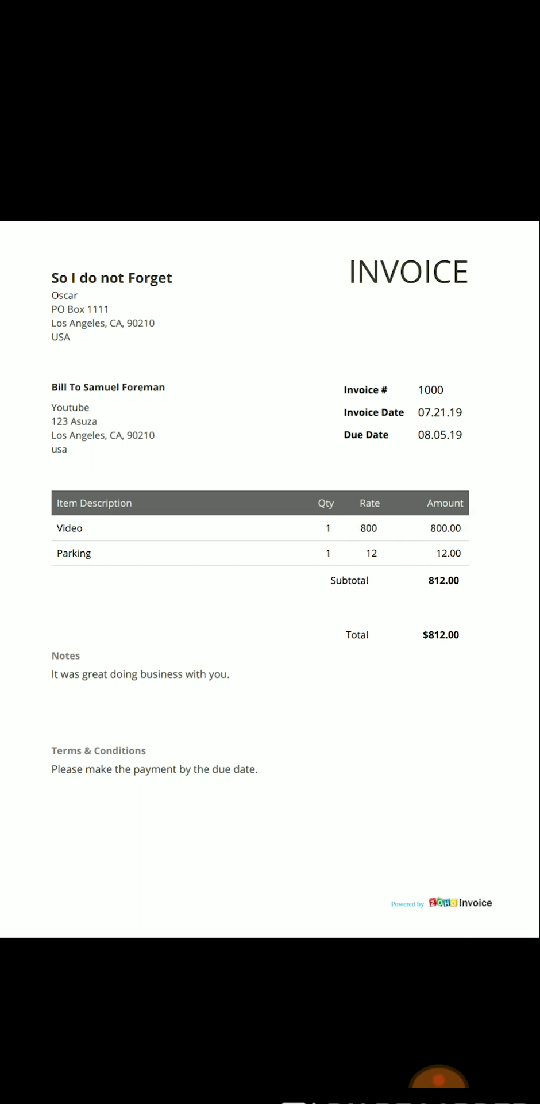
Return to the Android home screen
left_click(240, 1079)
left_click(241, 1080)
left_click(240, 1079)
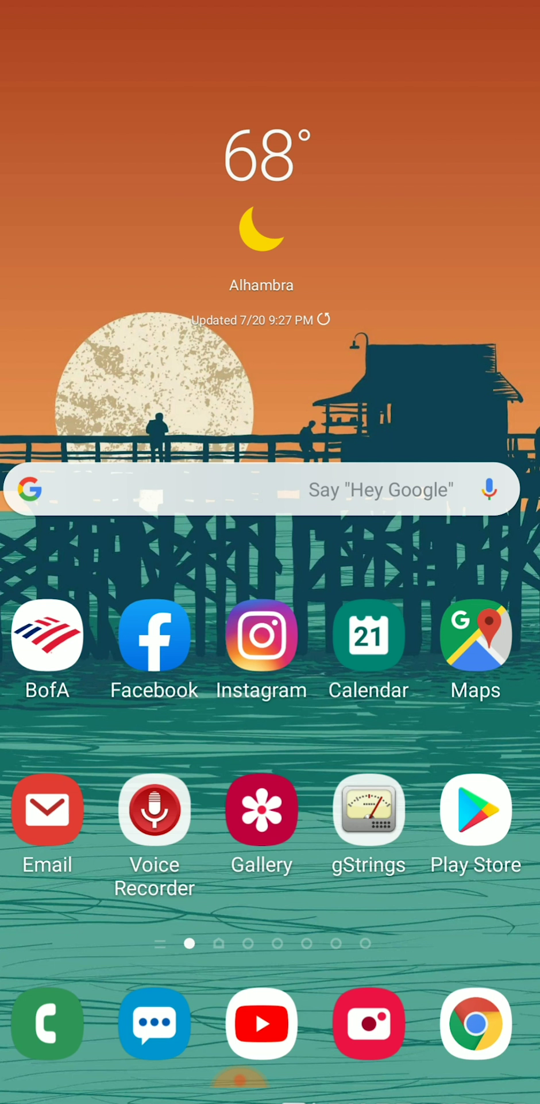
Search the Play Store for 'invoice' and install Free Invoice Generator - Zoho
left_click(476, 810)
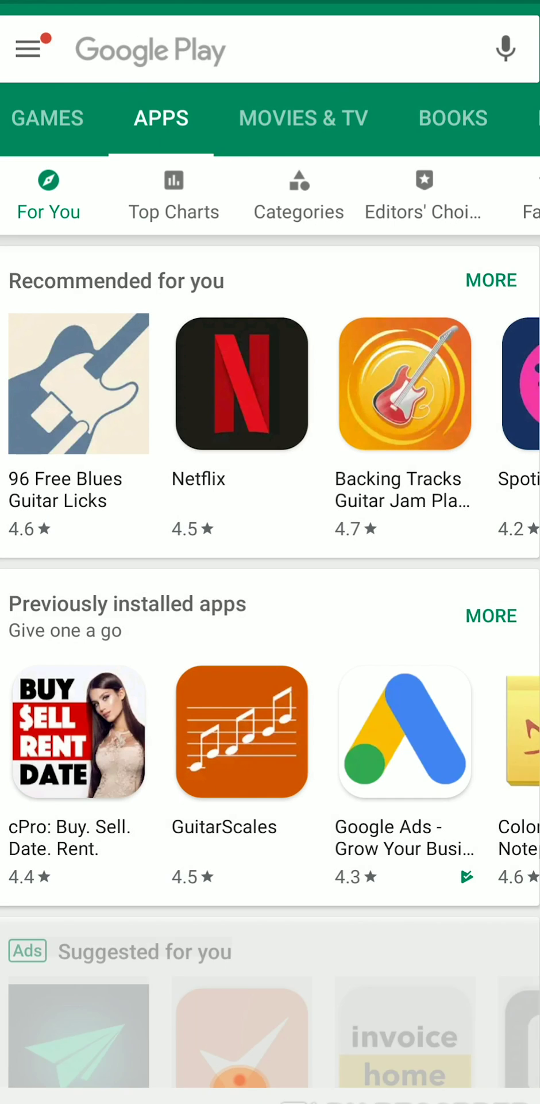
left_click(230, 51)
type("inv")
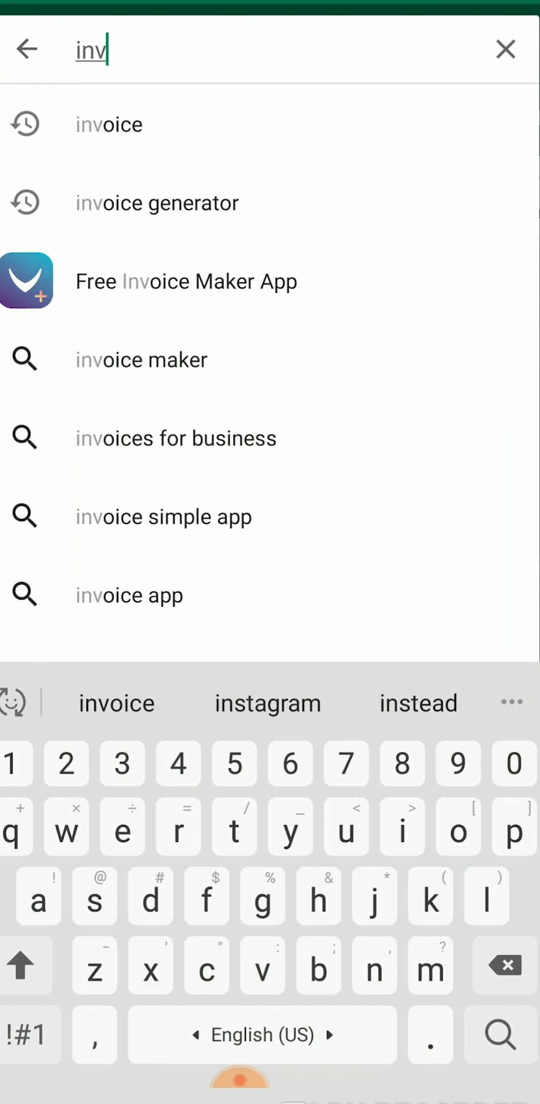
type("o")
left_click(109, 124)
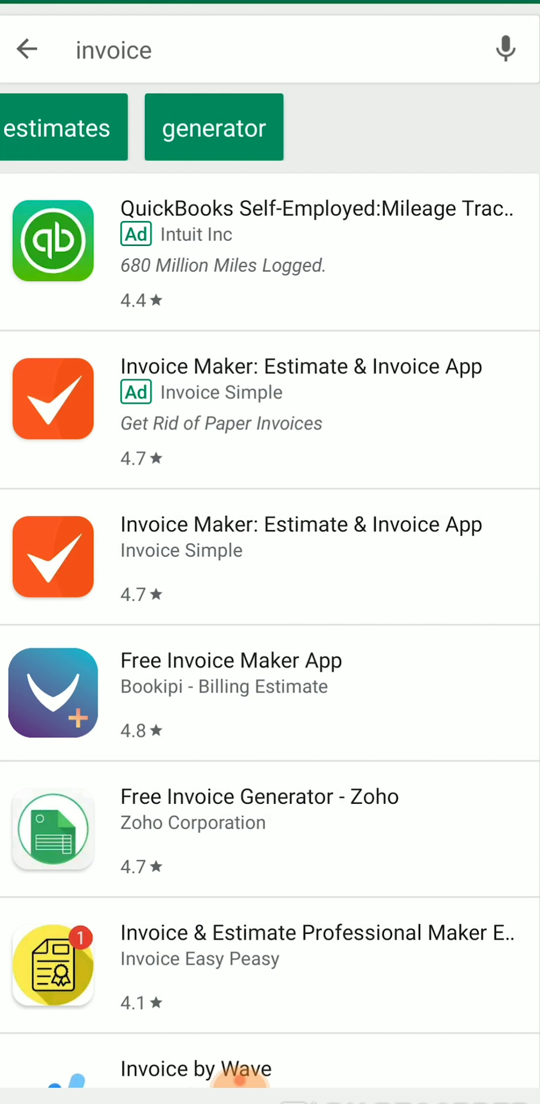
left_click(258, 828)
left_click(444, 313)
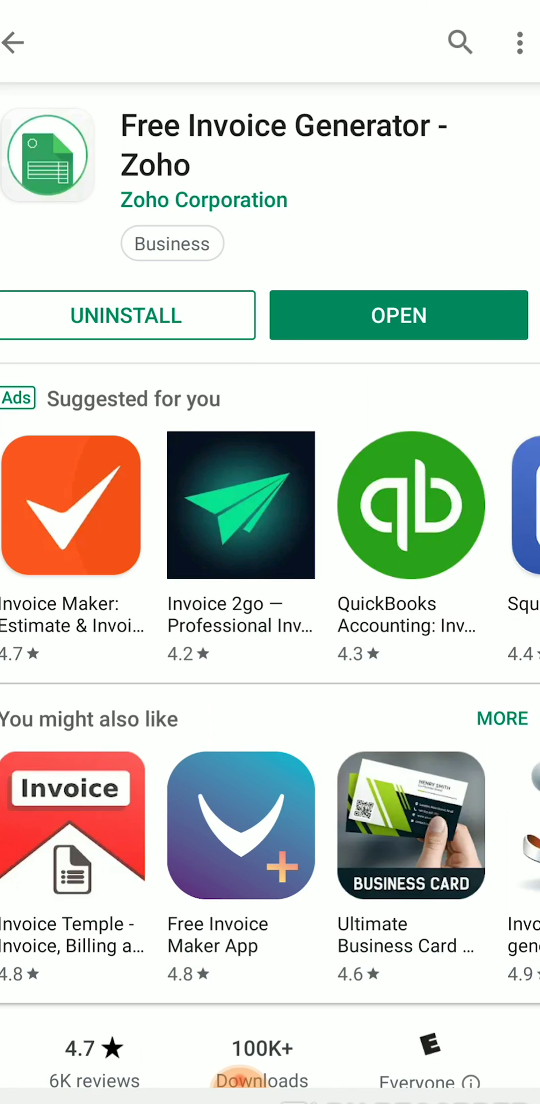
Launch the Zoho app, start a new invoice and enter company name 'So I do not Forget'
left_click(432, 313)
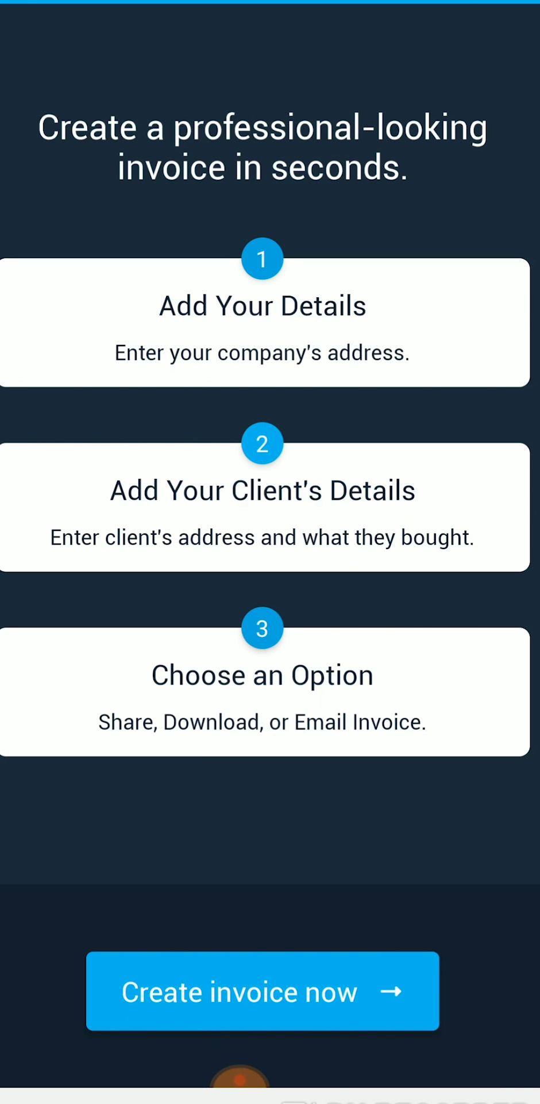
left_click(262, 991)
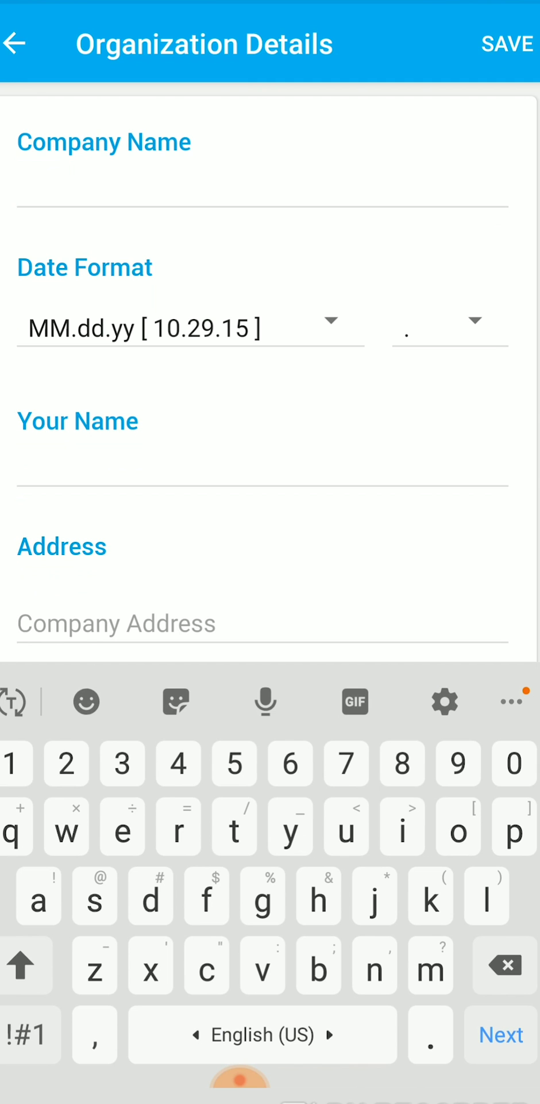
type("so i")
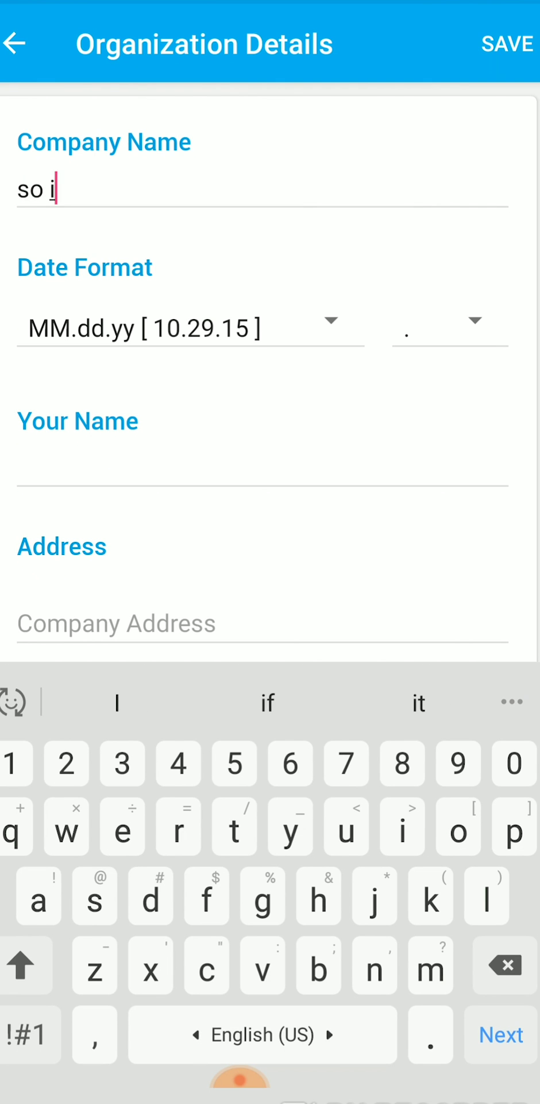
type(" do noy Forget")
key("shift")
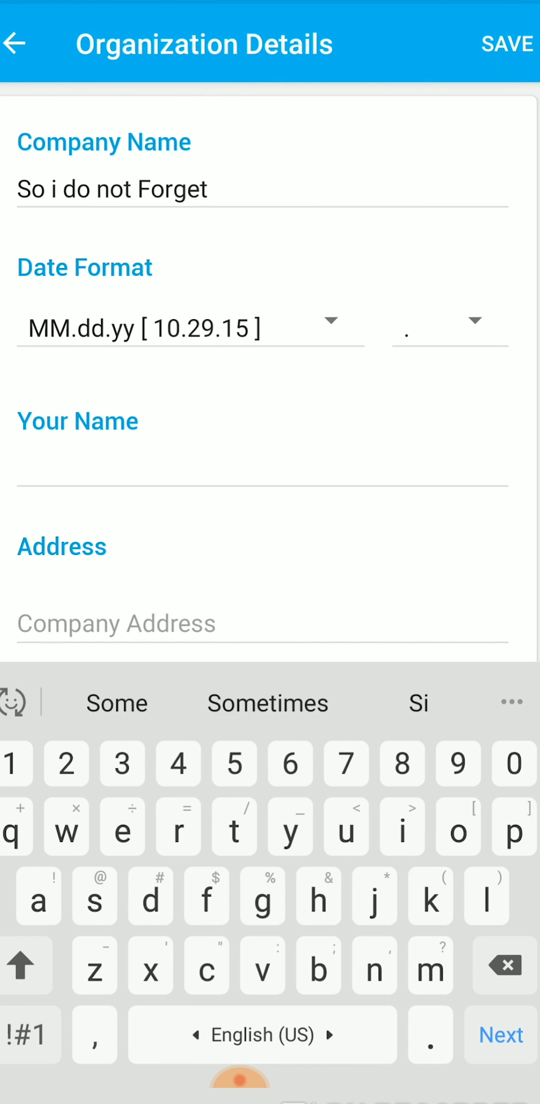
left_click(54, 214)
key("shift")
key("Return")
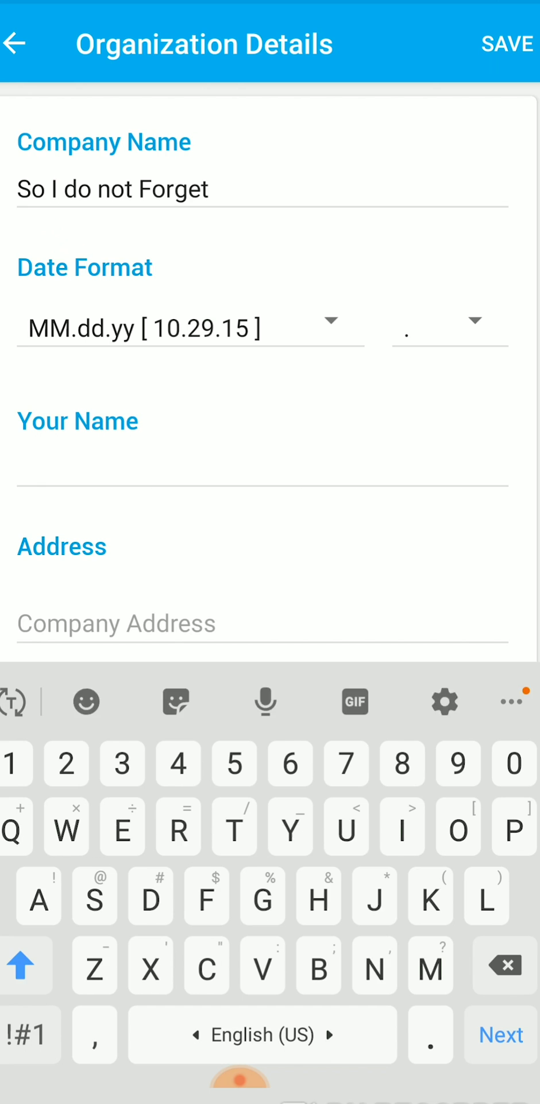
Enter the sender's name and the company's street address, city, state, country and zip
type("Oscar")
key("Return")
type("PO Box 1111")
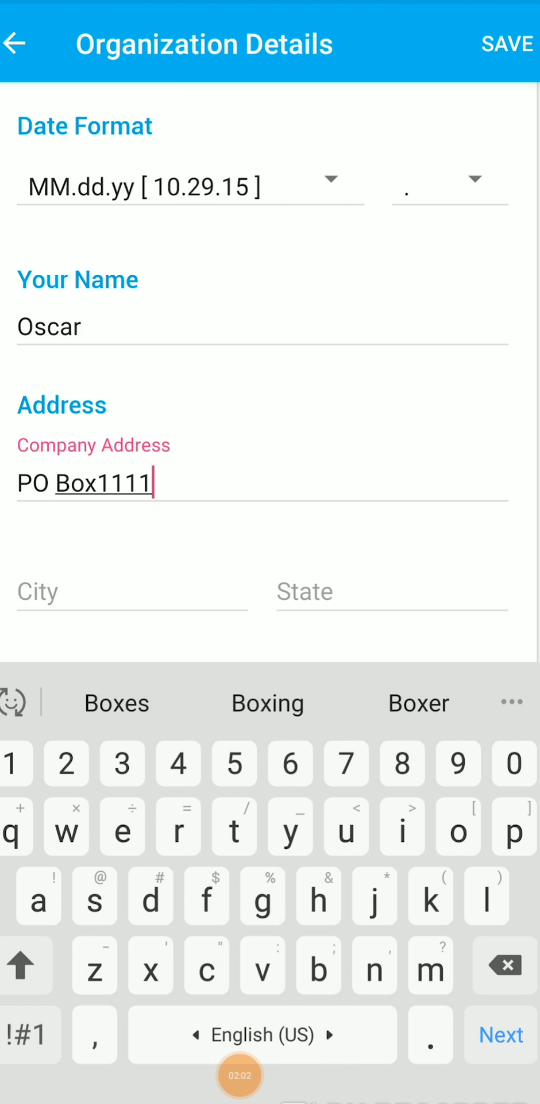
key("Return")
type("Los Angeles")
key("Return")
type("ca")
key("Return")
type("USA")
key("Return")
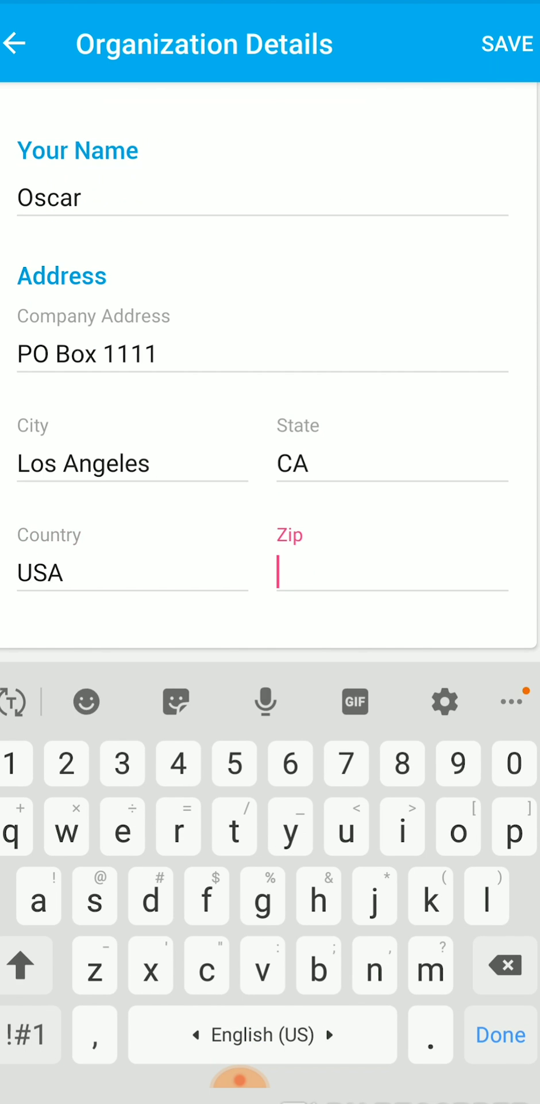
type("90210")
scroll(270, 368, "up", 5)
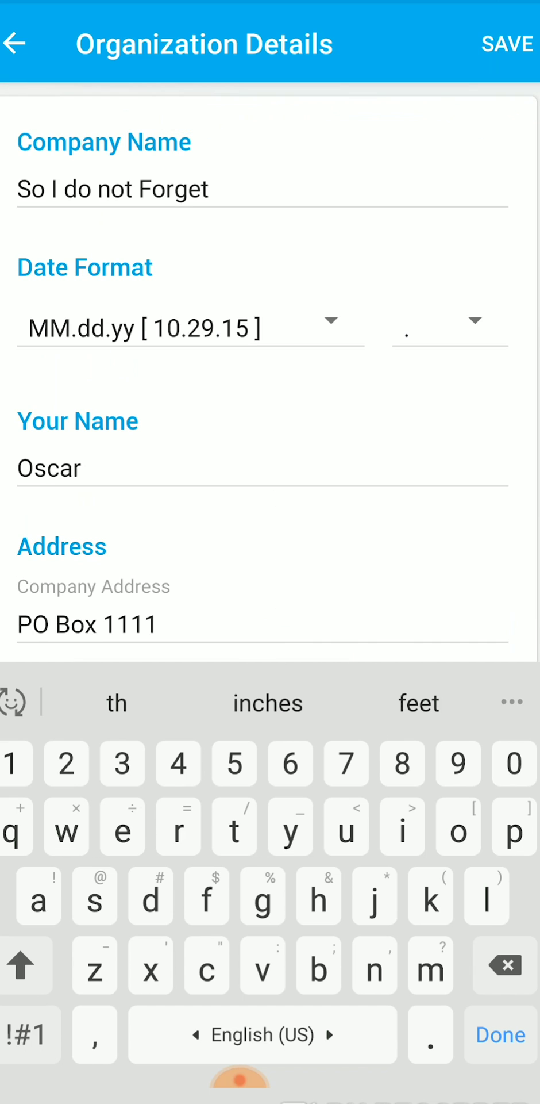
Save the organization details and dismiss the usage-data sharing prompt
left_click(508, 44)
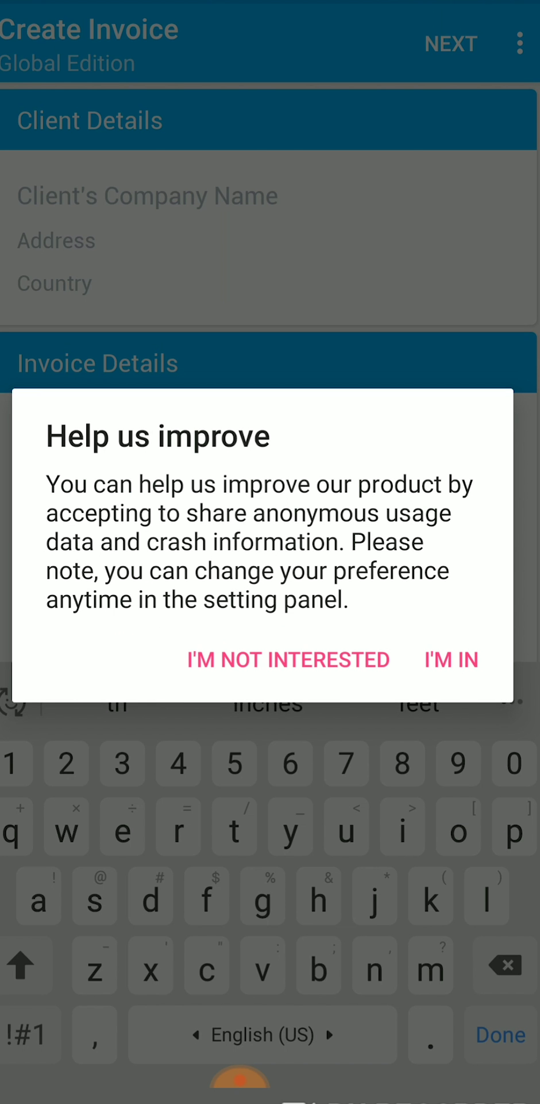
key("Escape")
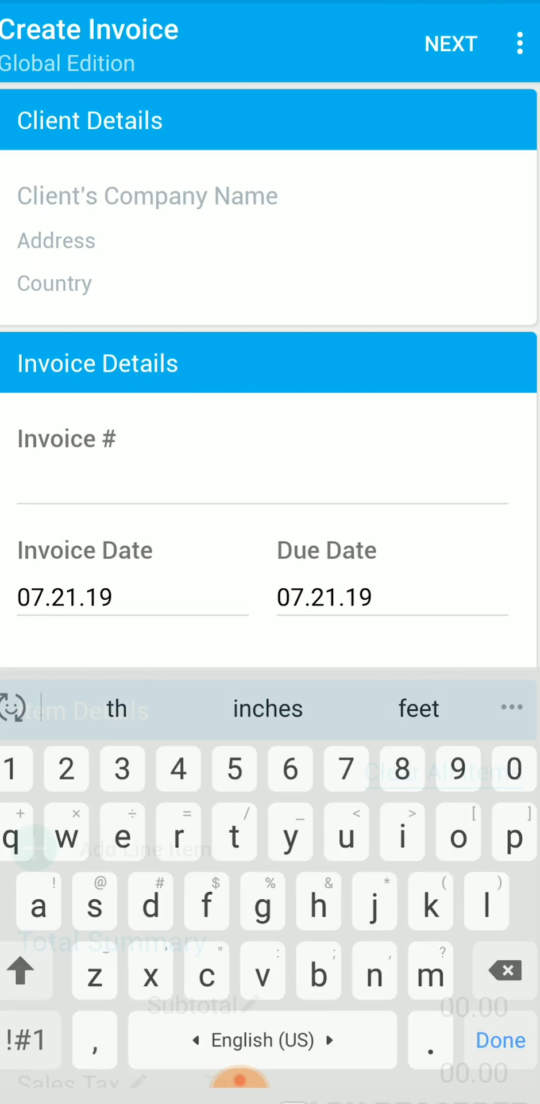
key("Escape")
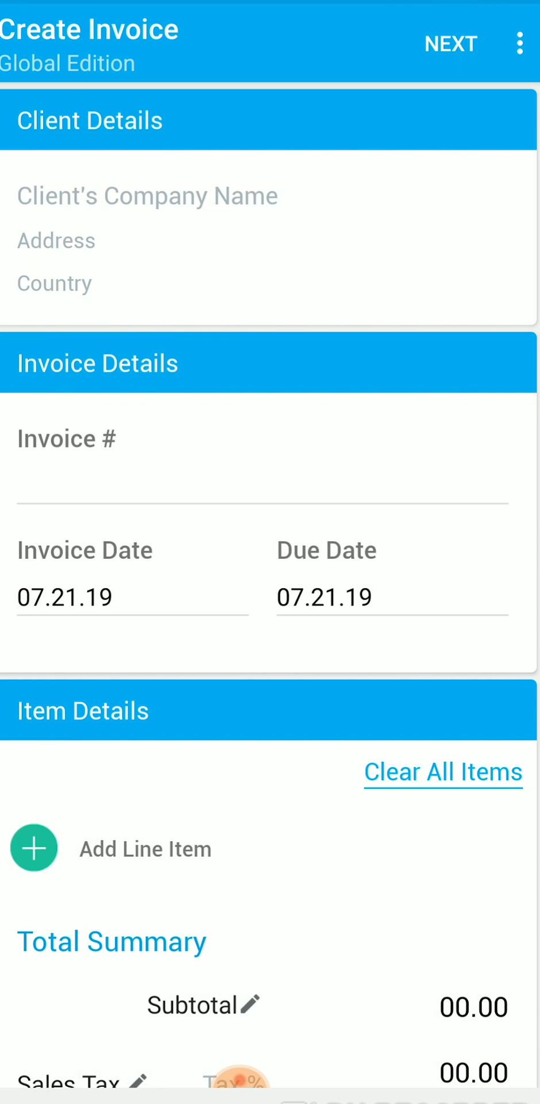
Add client Youtube with its bill-to contact name and address, then save
left_click(148, 196)
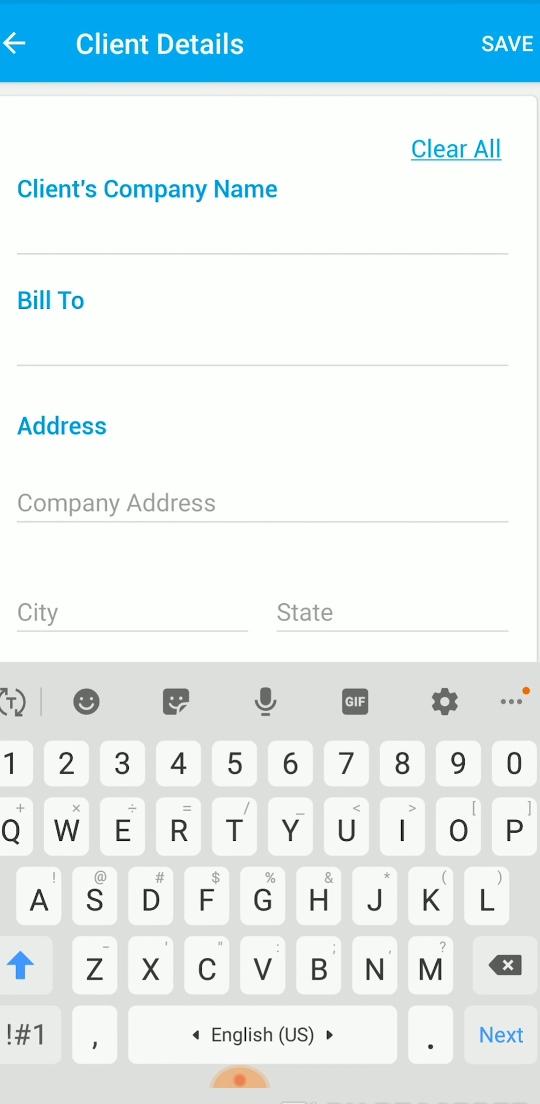
type("Youtube")
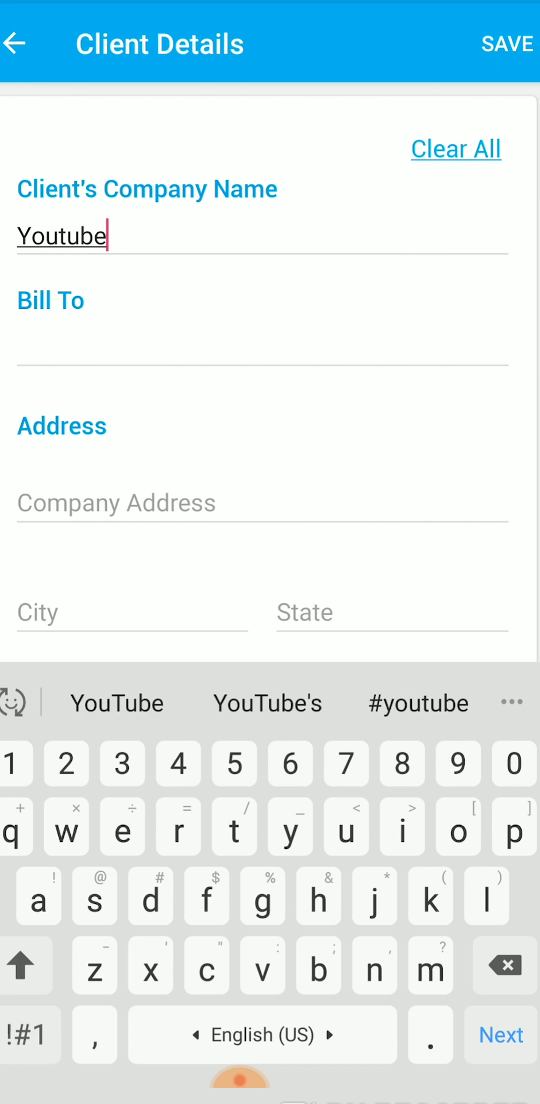
key("Tab")
key("Tab")
type("123 Asuza")
key("Tab")
type("Los An")
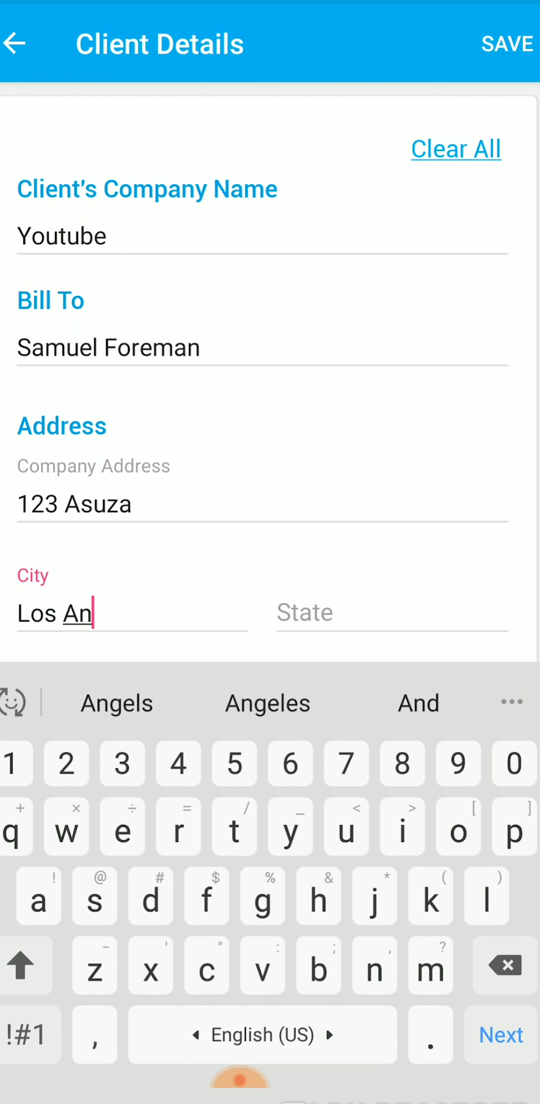
type("geles\tCA\tusa\t90210")
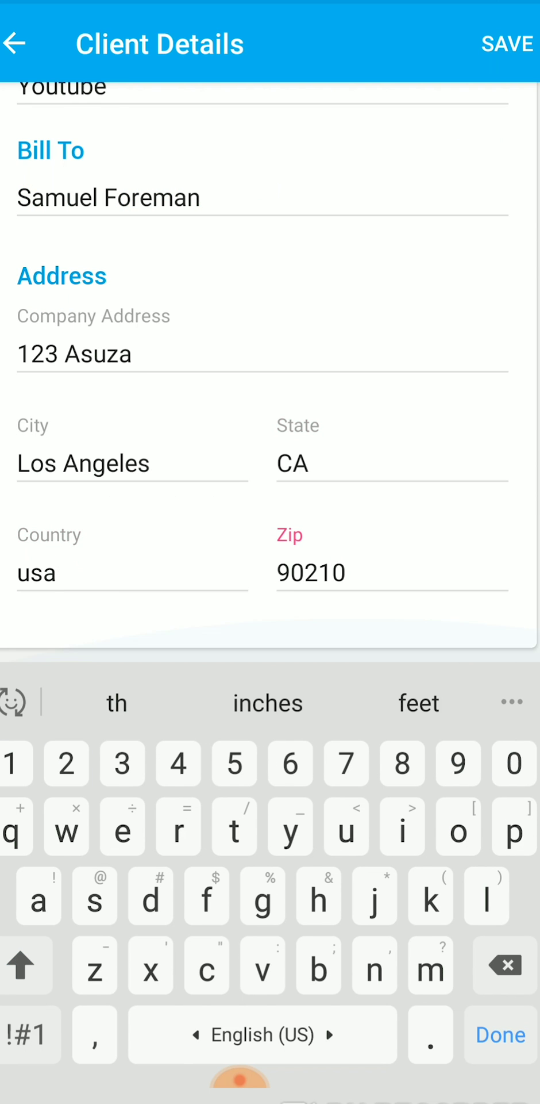
scroll(270, 371, "up", 3)
key("Return")
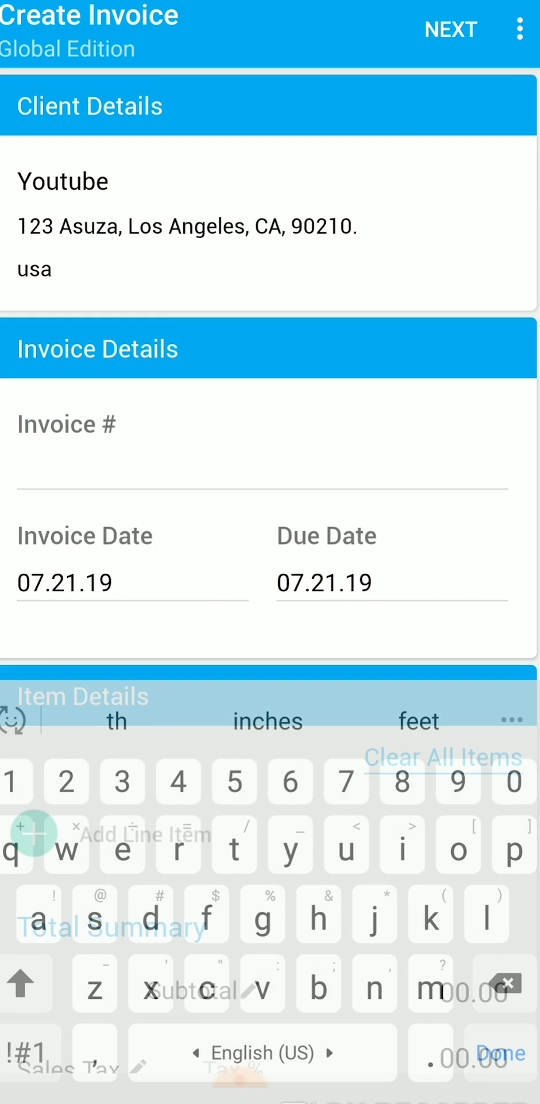
Set invoice number 1000 and due date August 5, 2019 (08.05.19)
left_click(258, 483)
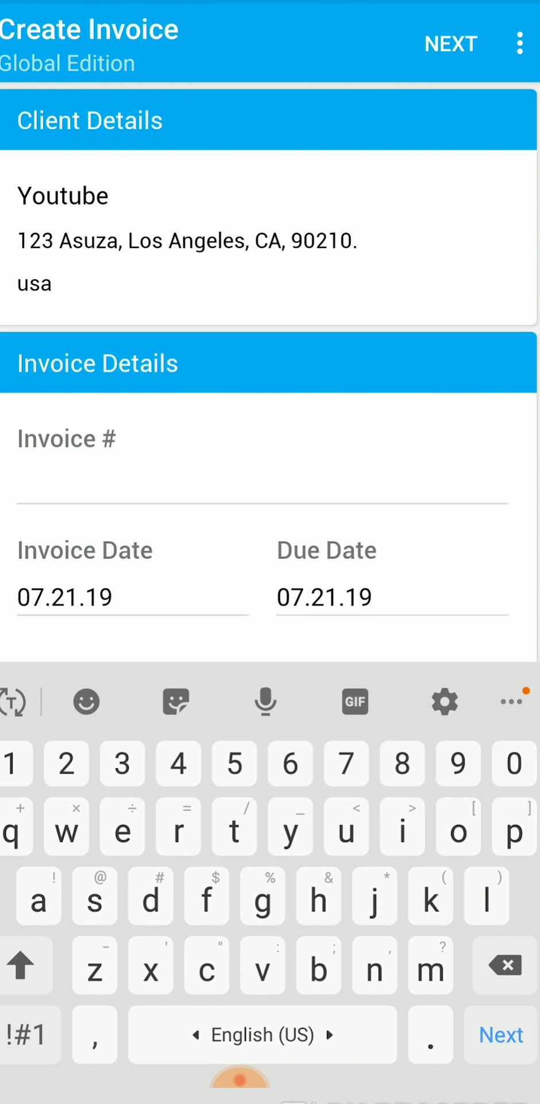
type("1000")
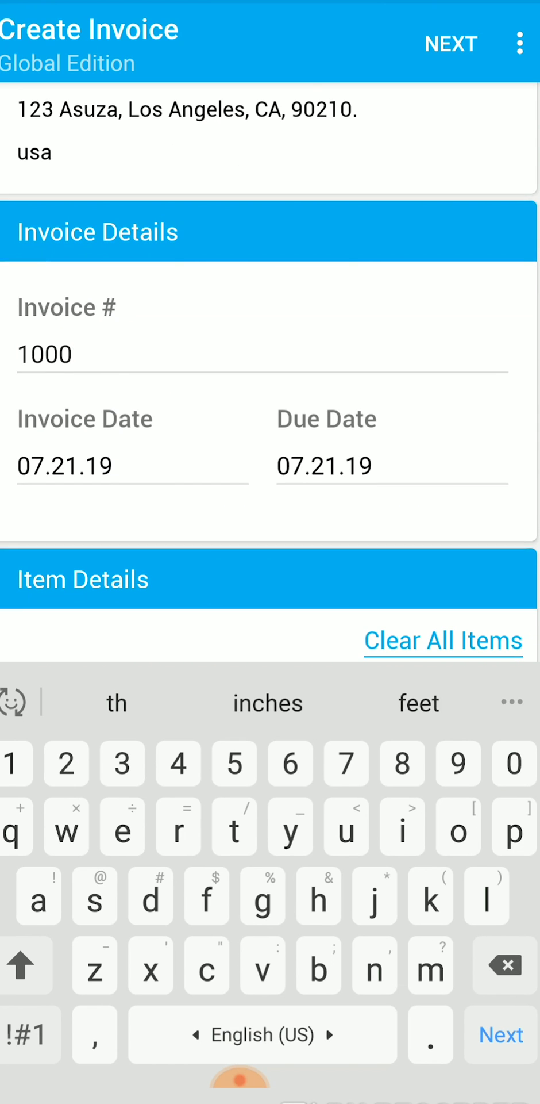
left_click(132, 466)
left_click(412, 378)
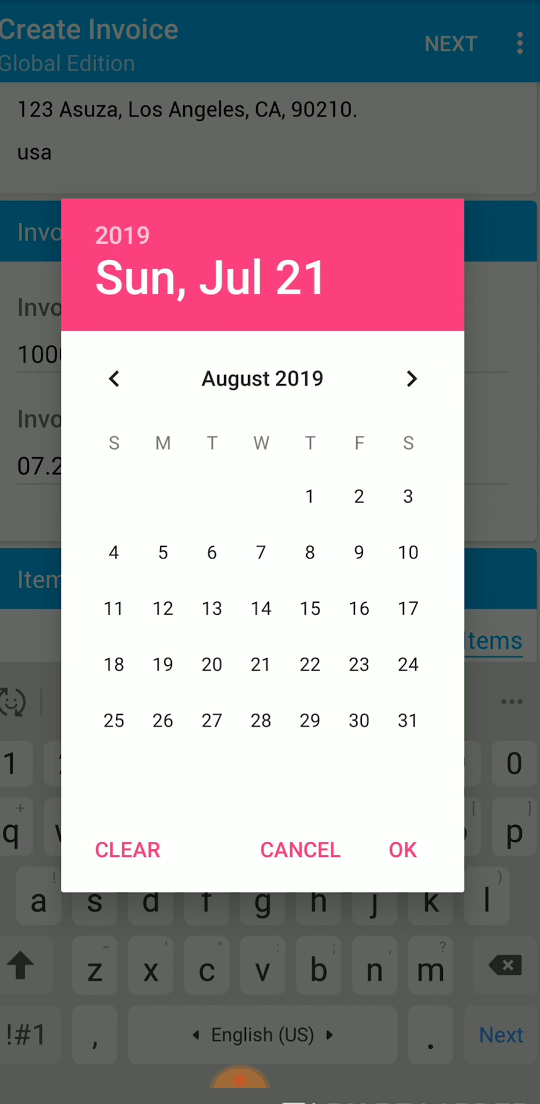
left_click(163, 552)
left_click(403, 849)
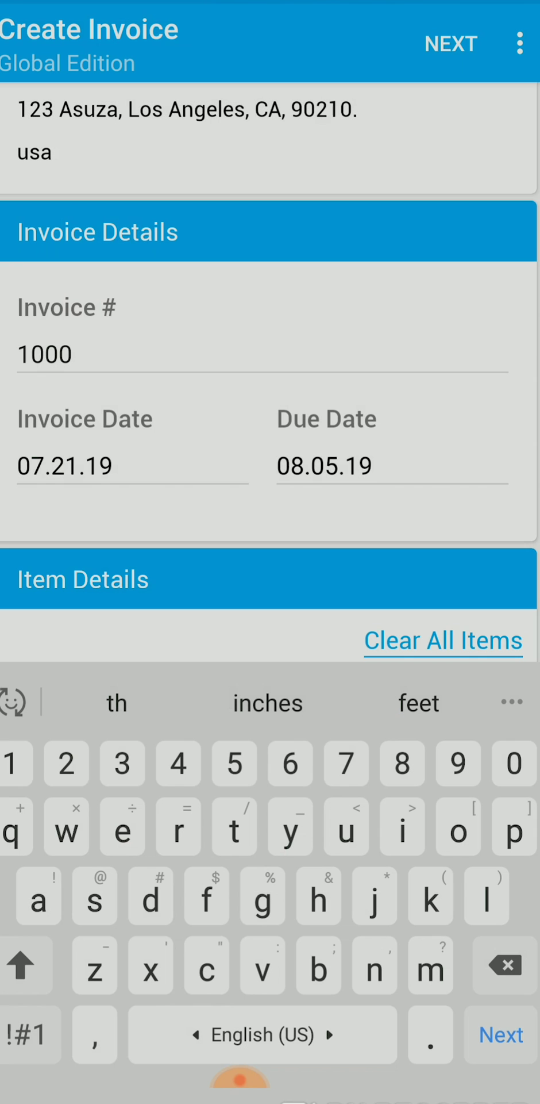
scroll(270, 403, "down", 4)
scroll(270, 374, "down", 4)
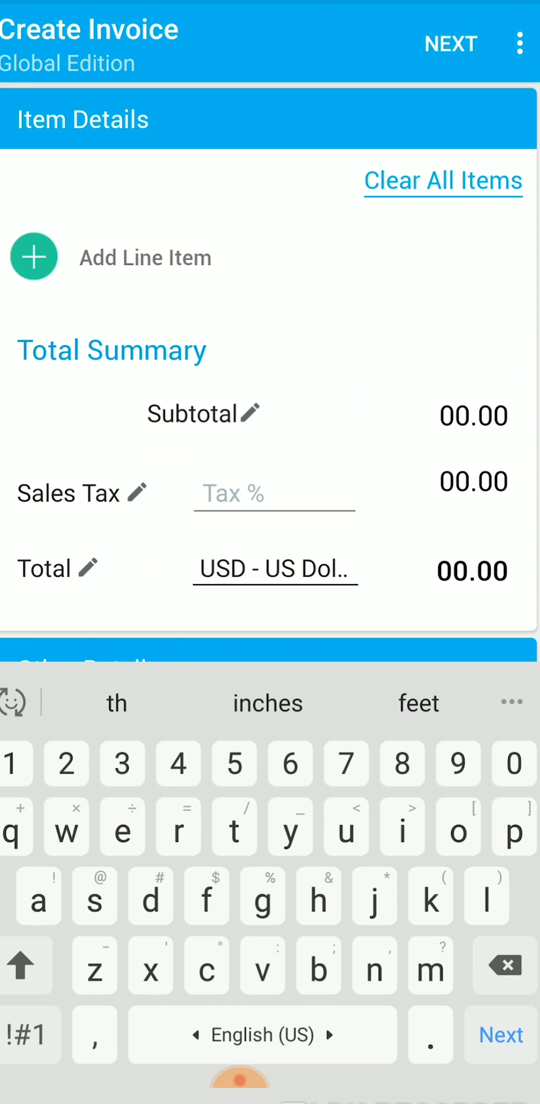
left_click(240, 1080)
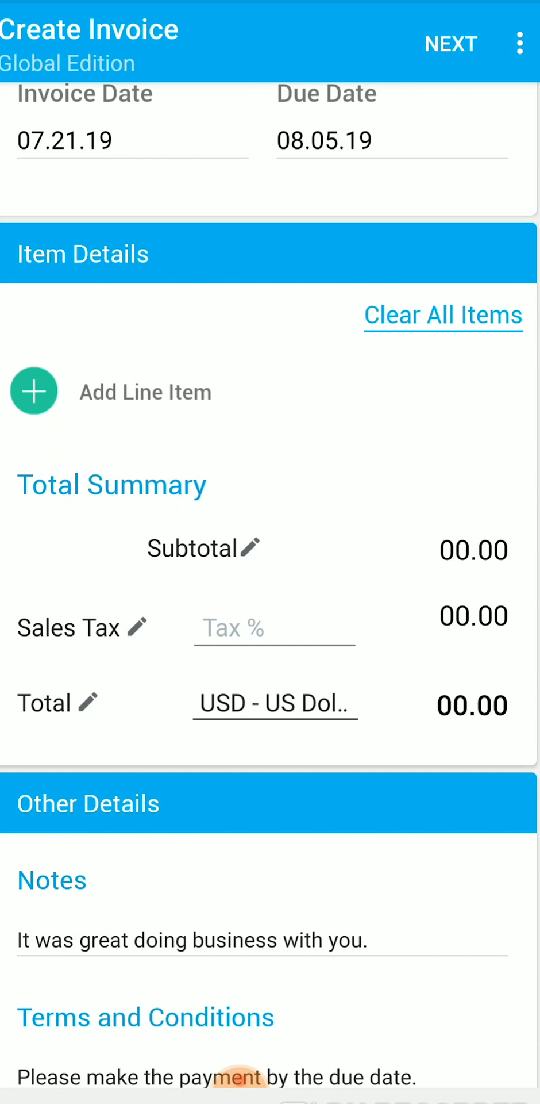
Add line item Video, quantity 1, cost 800
left_click(34, 391)
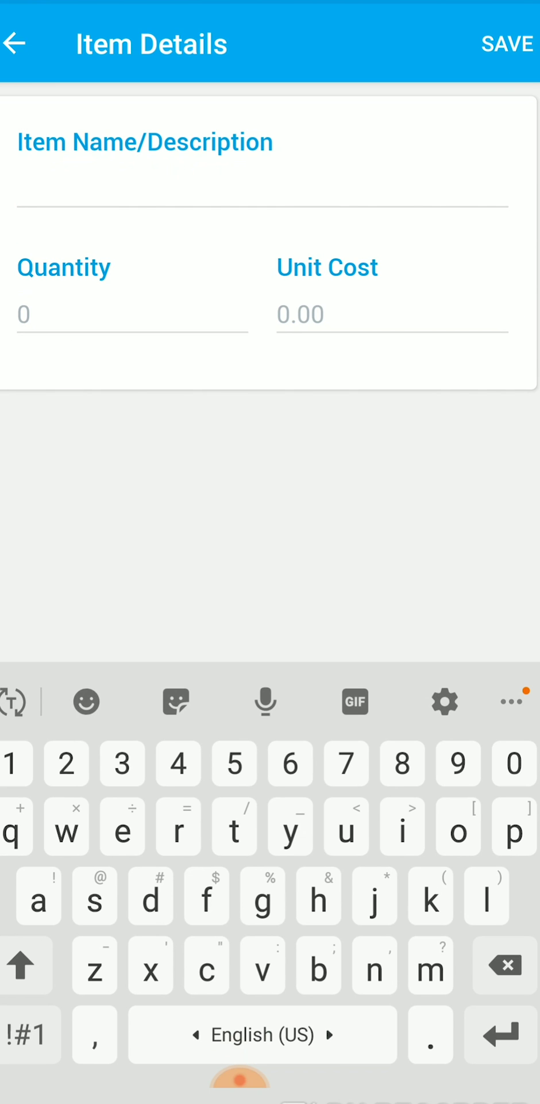
type("Video")
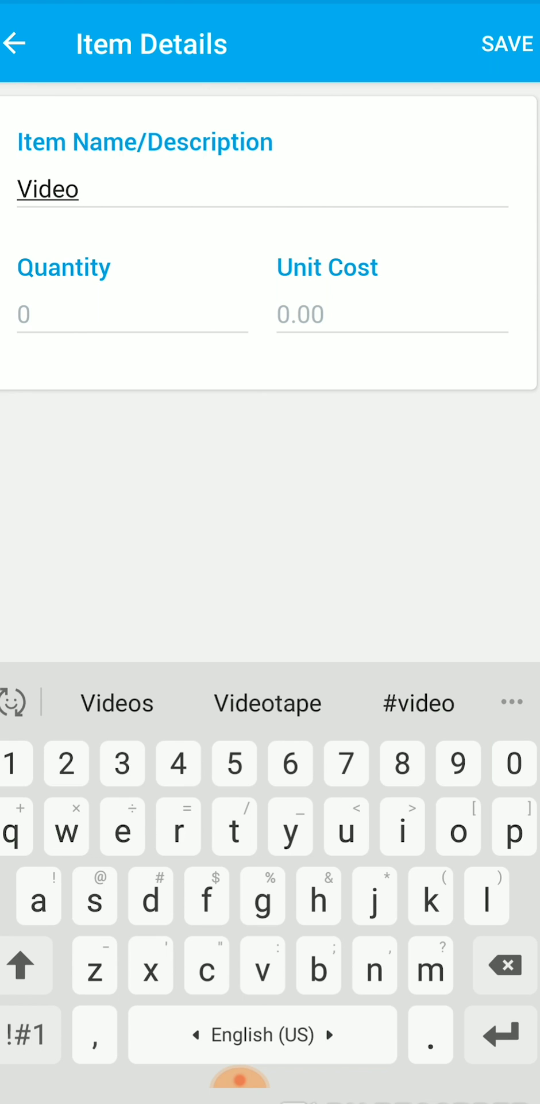
key("Return")
type("1")
key("Return")
type("80")
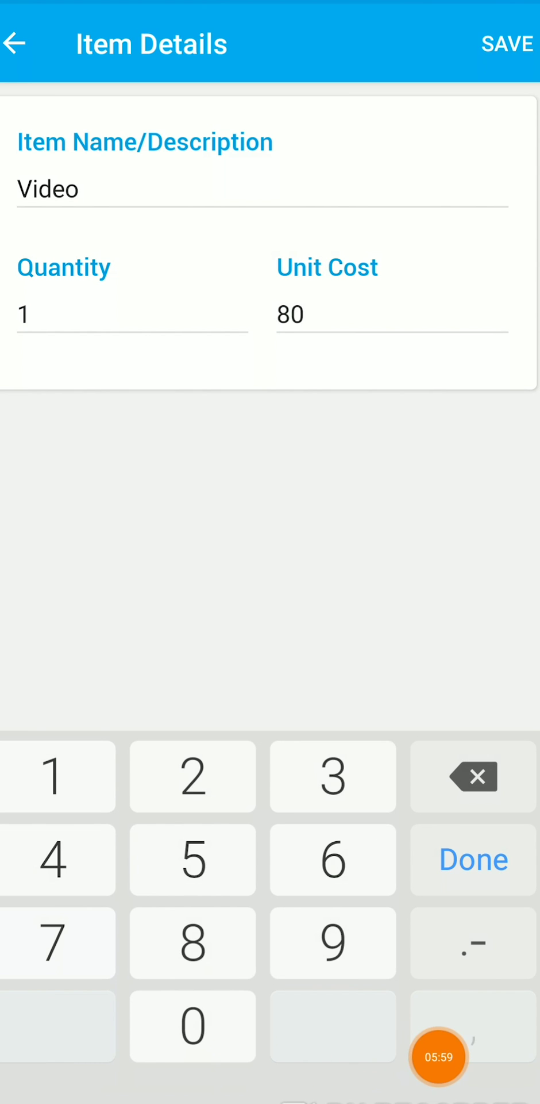
type("0")
key("Return")
Add line item Parking, quantity 1, cost 12
left_click(34, 573)
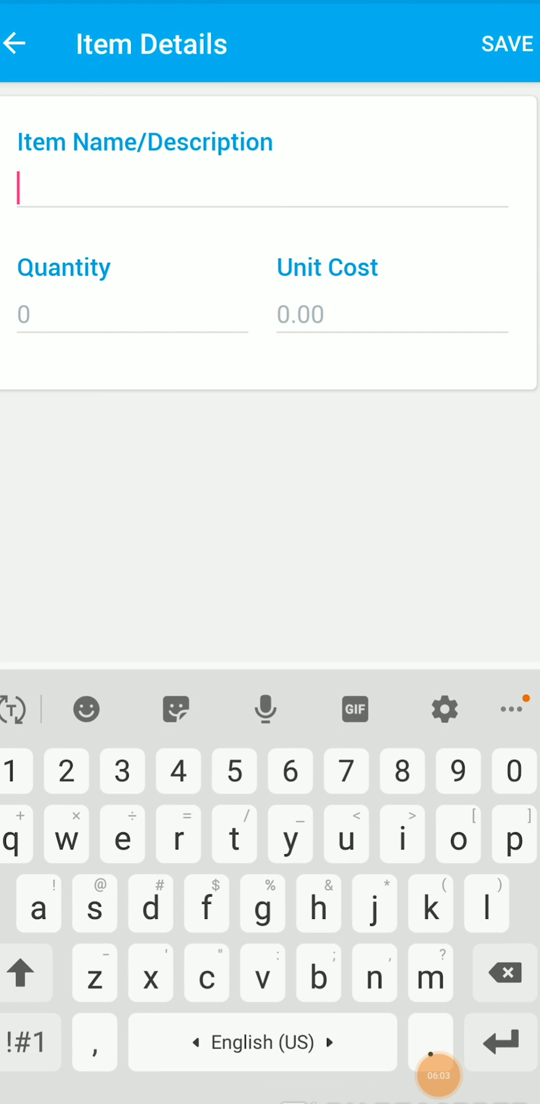
type("1")
key("BackSpace")
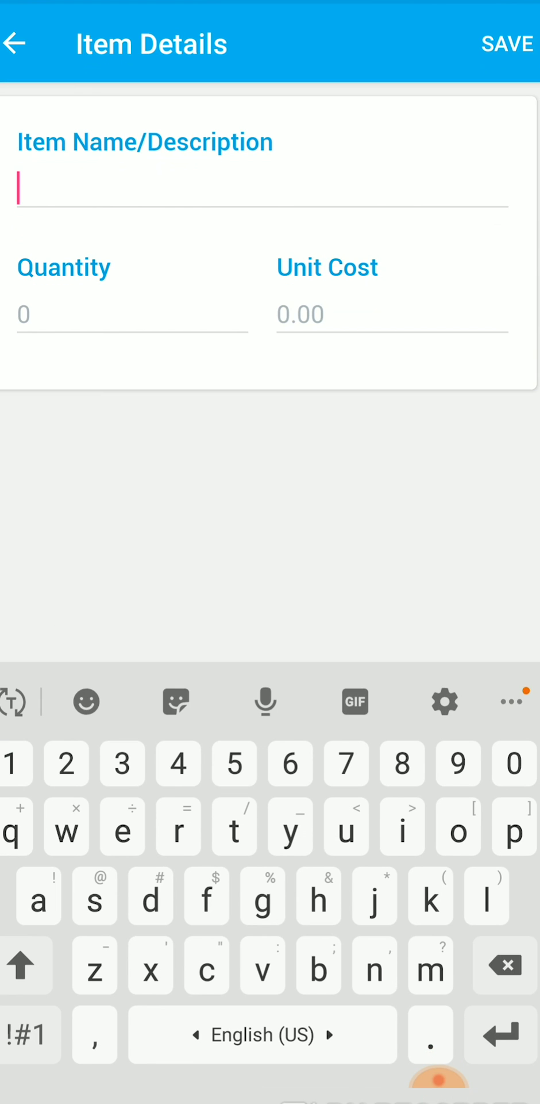
type("Parkin")
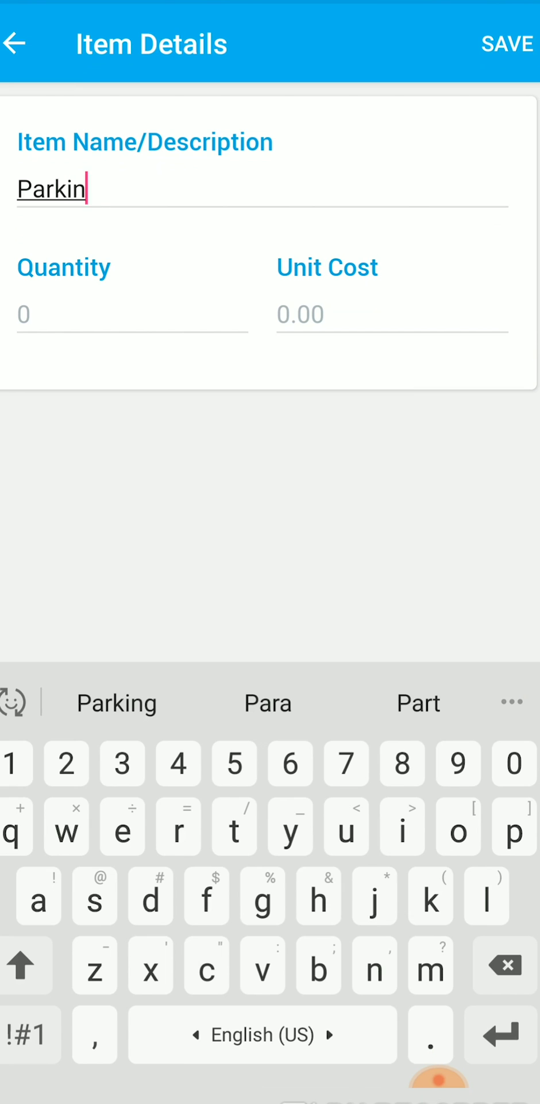
type("g")
key("Return")
type("1")
key("Return")
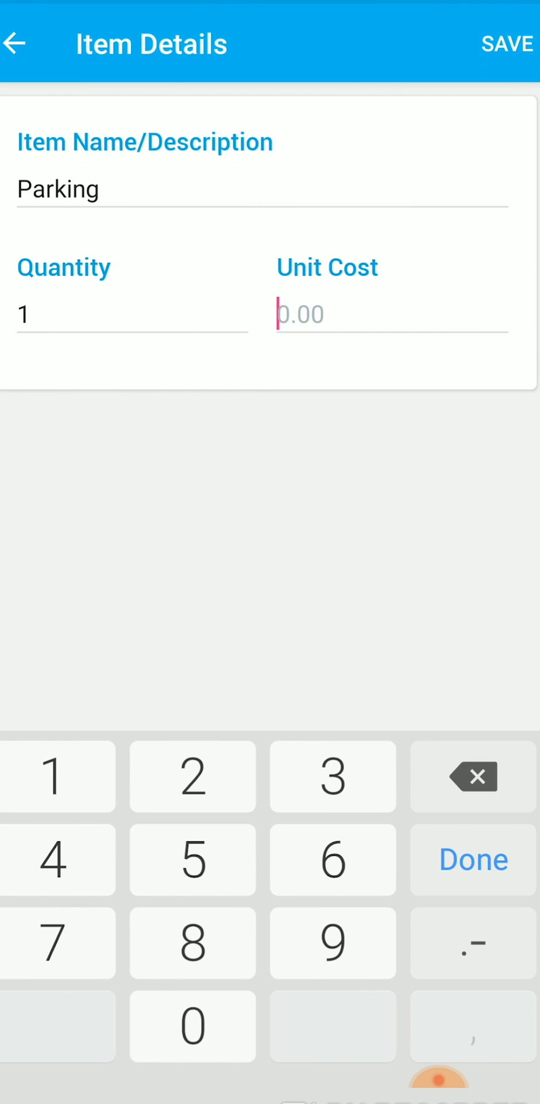
type("12")
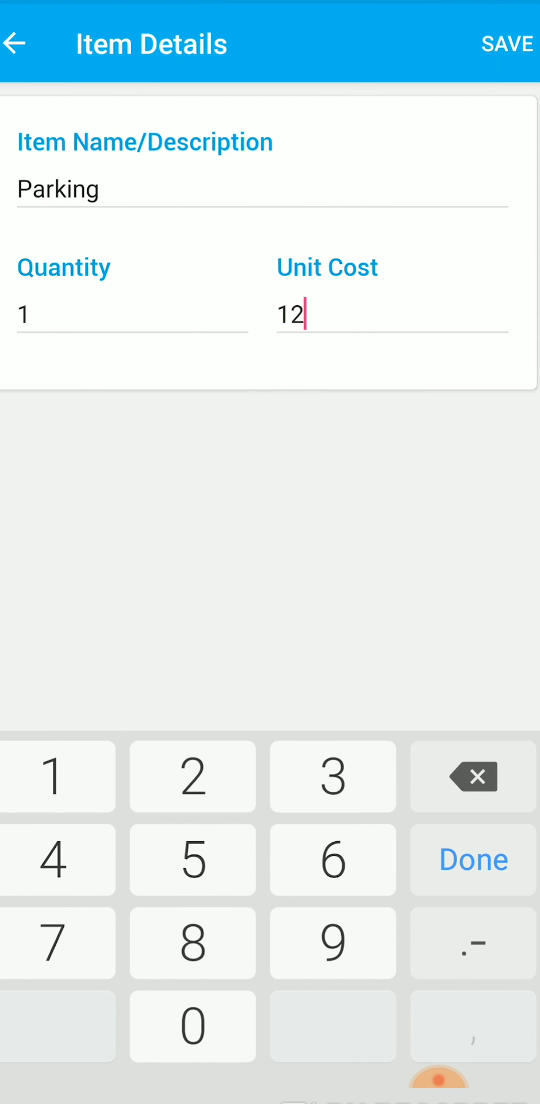
key("Return")
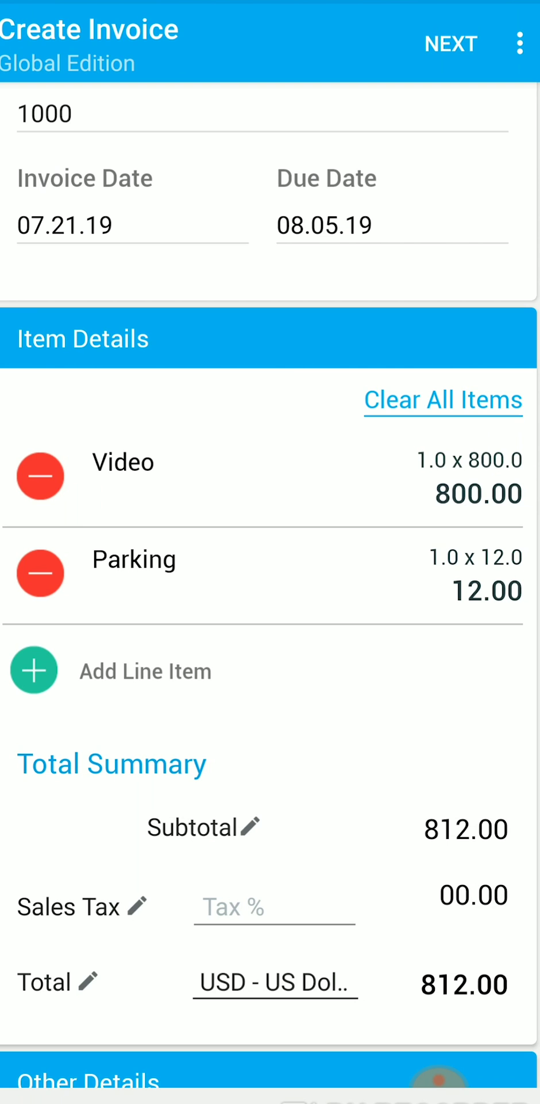
Preview invoice 1000 and grant storage permissions so its PDF downloads
scroll(270, 575, "down", 2)
scroll(270, 575, "down", 3)
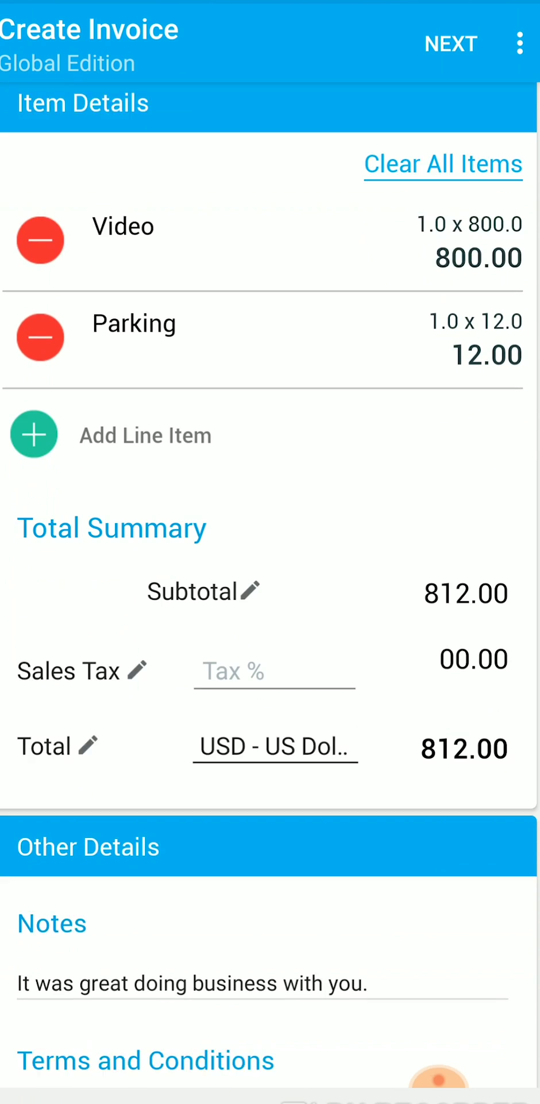
scroll(270, 575, "down", 4)
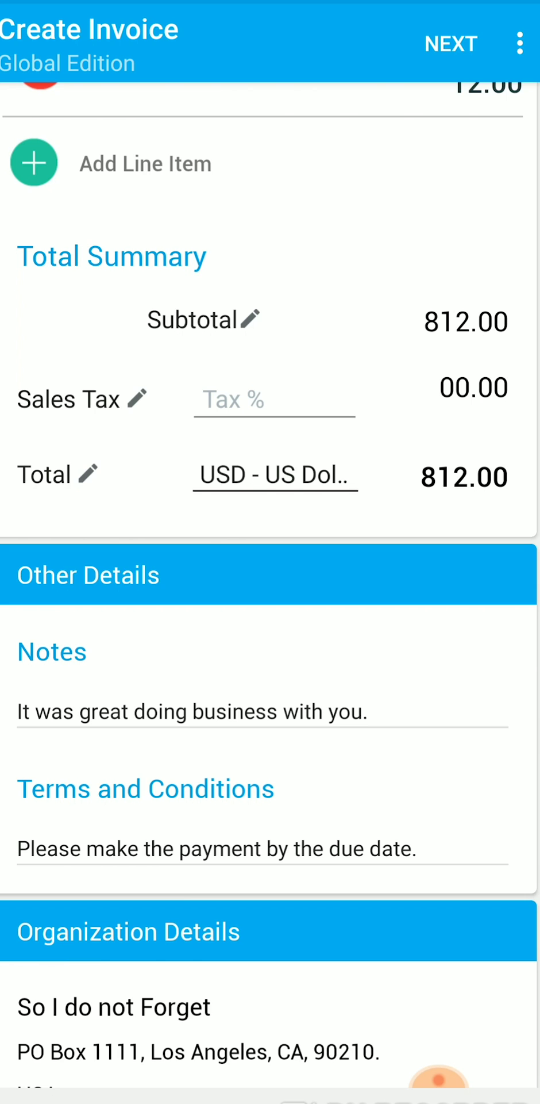
scroll(270, 575, "down", 2)
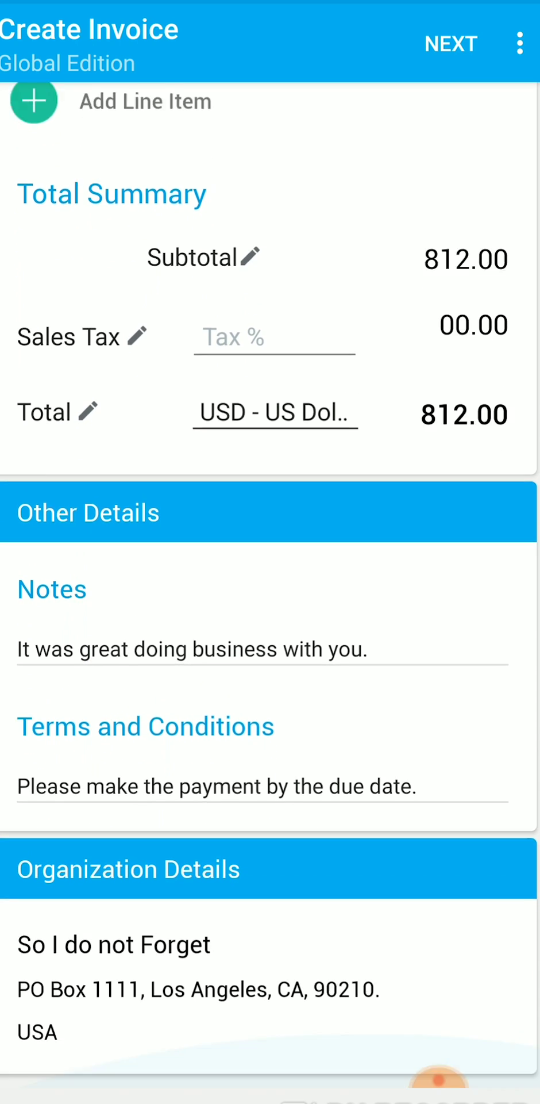
scroll(271, 574, "up", 10)
left_click(451, 43)
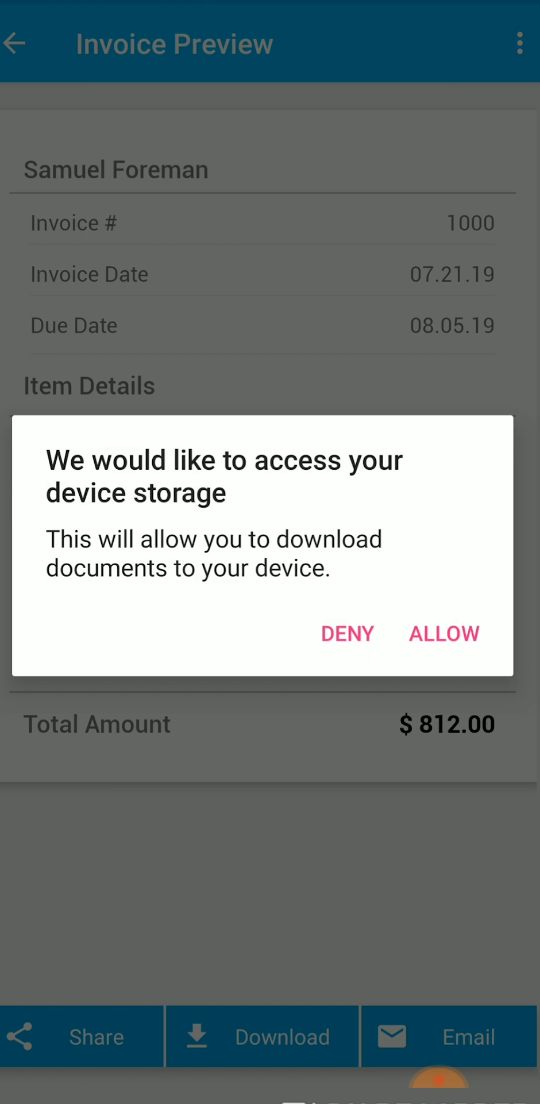
left_click(454, 632)
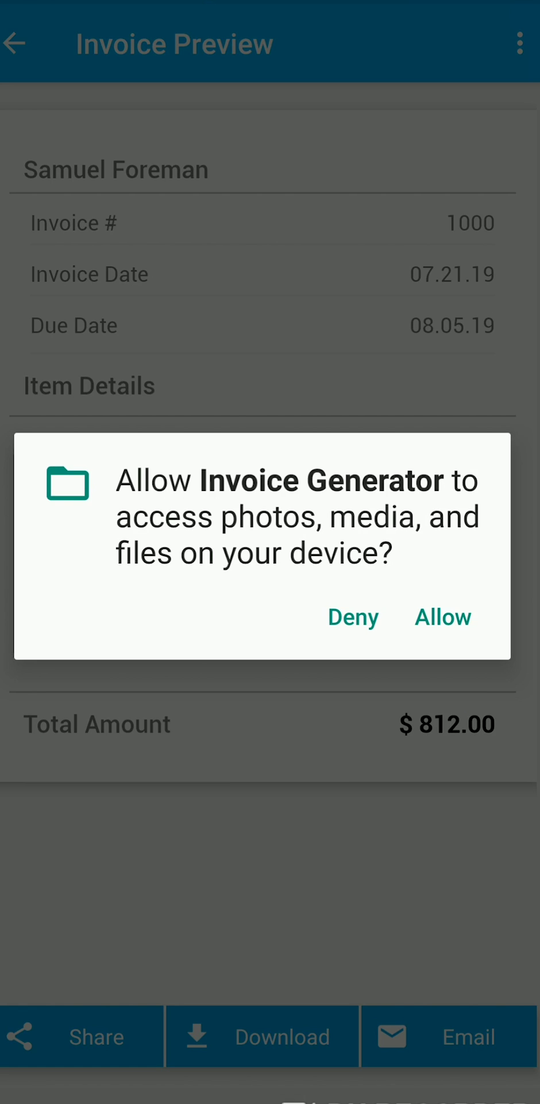
left_click(448, 619)
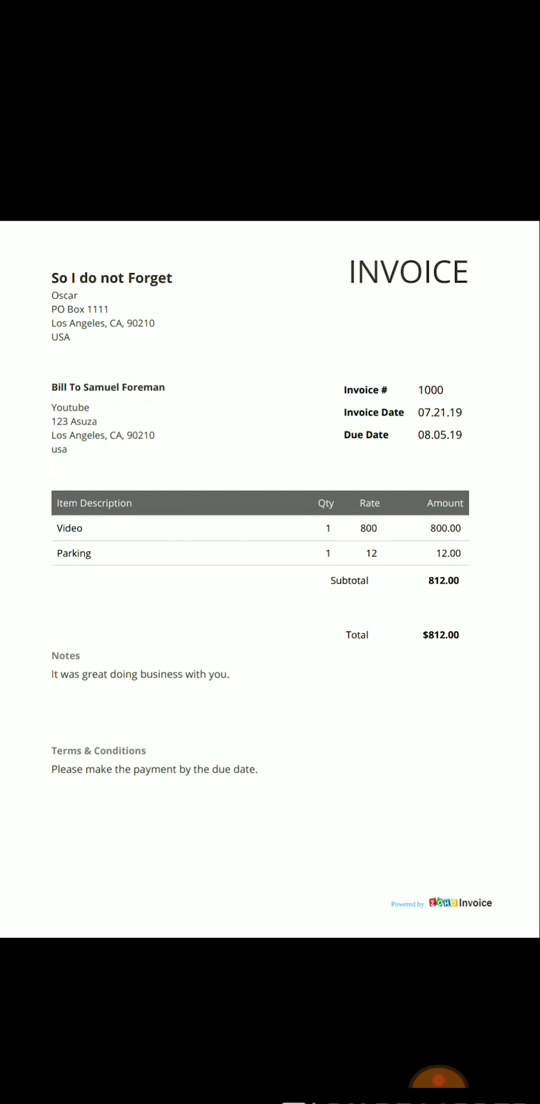
scroll(271, 518, "up", 3)
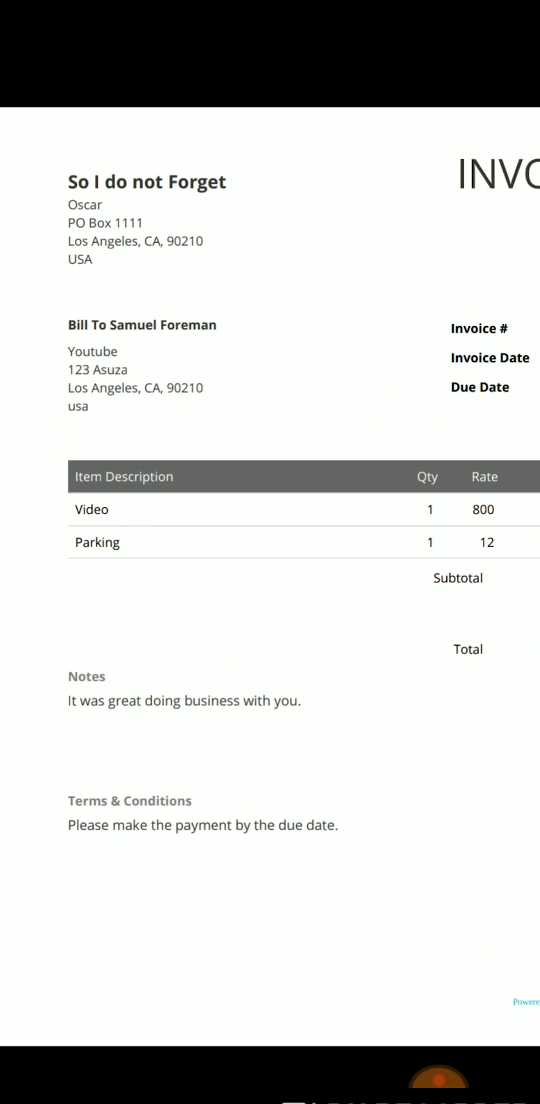
scroll(270, 552, "down", 3)
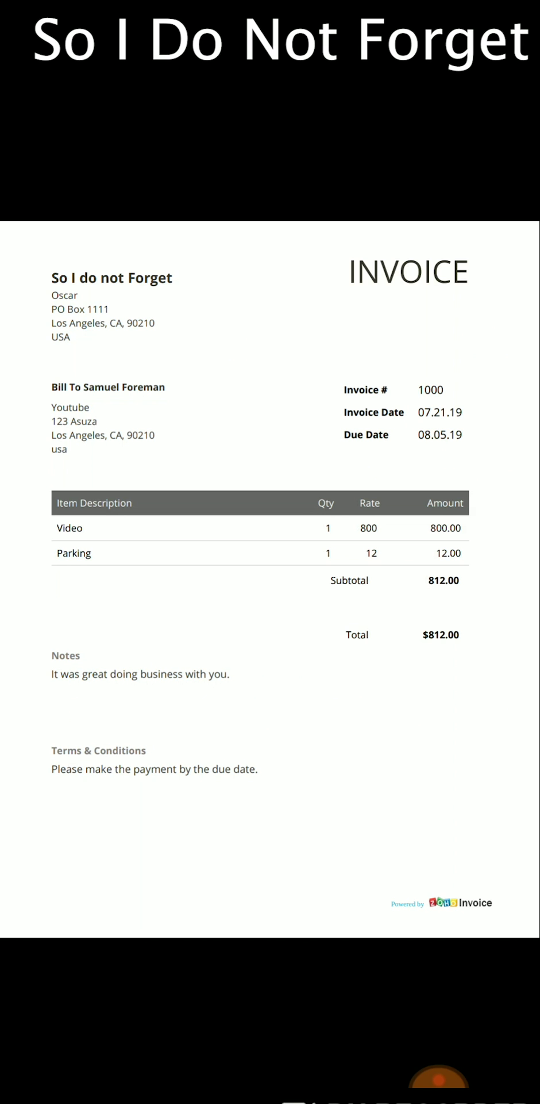
Close the invoice PDF viewer and go back to the Android home screen
left_click(439, 1080)
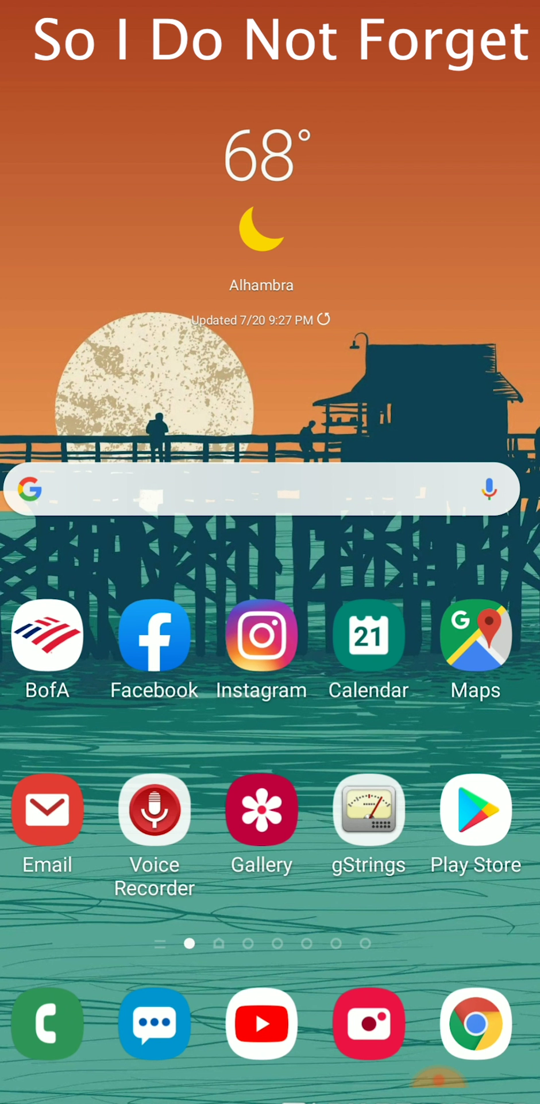